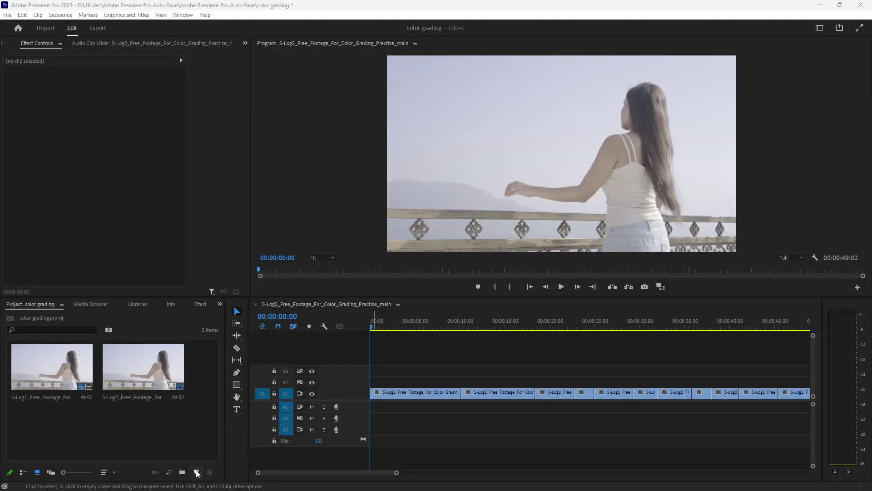
Open the New Item list in the Project panel of the 'color grading' project.
left_click(197, 474)
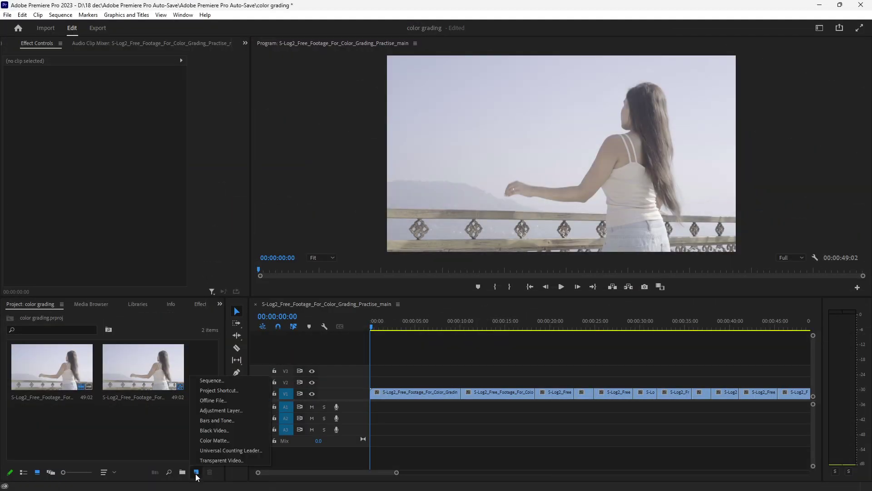
Create an Adjustment Layer and place it on V2 at the start of the sequence.
left_click(226, 412)
left_click(451, 282)
mouse_move(181, 364)
left_mouse_down()
mouse_move(391, 379)
mouse_move(711, 378)
left_mouse_up()
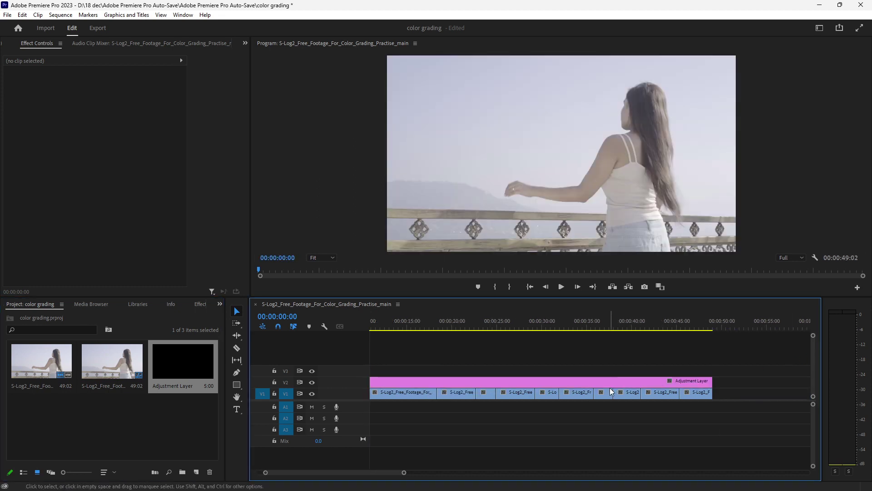
key("backslash")
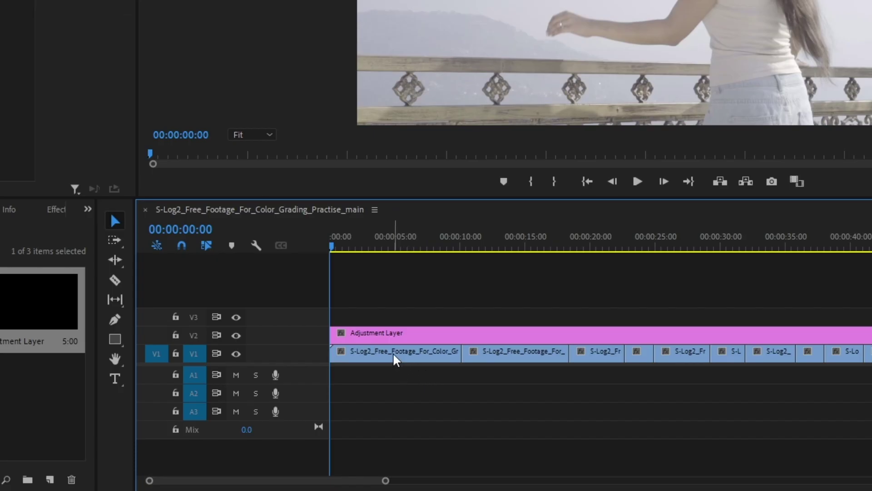
Select the adjustment layer clip and switch to the Color workspace.
left_click(412, 393)
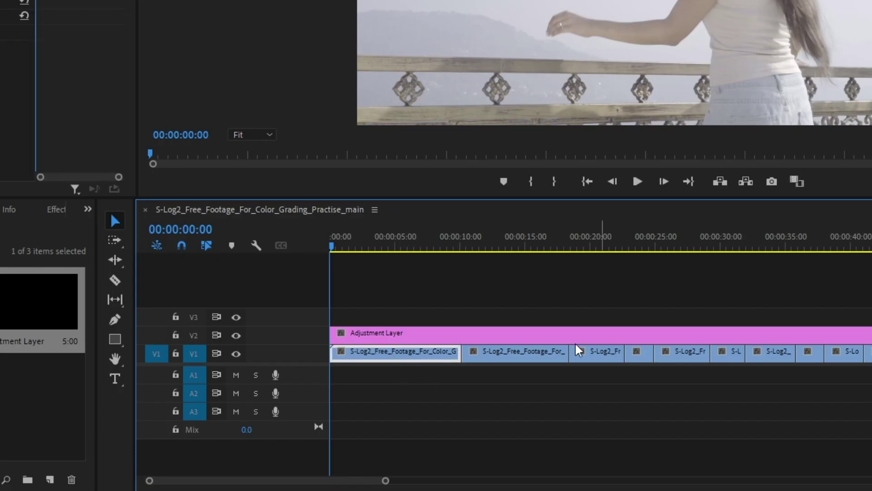
left_click(420, 336)
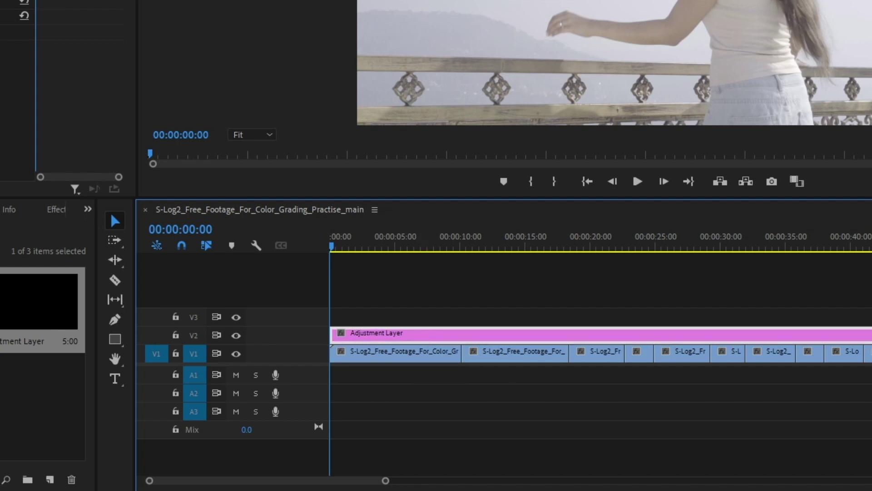
left_click(820, 28)
left_click(754, 129)
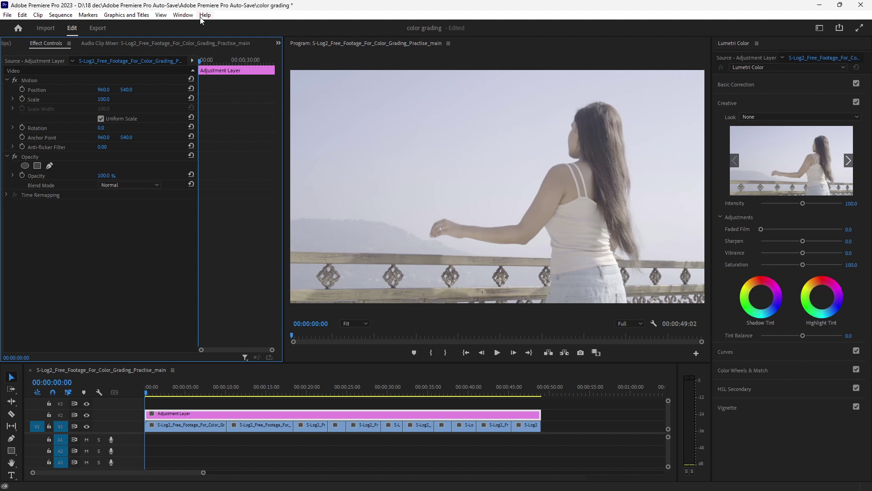
Open Lumetri Scopes and add the RGB Parade and YUV Vectorscope next to the waveform.
left_click(184, 15)
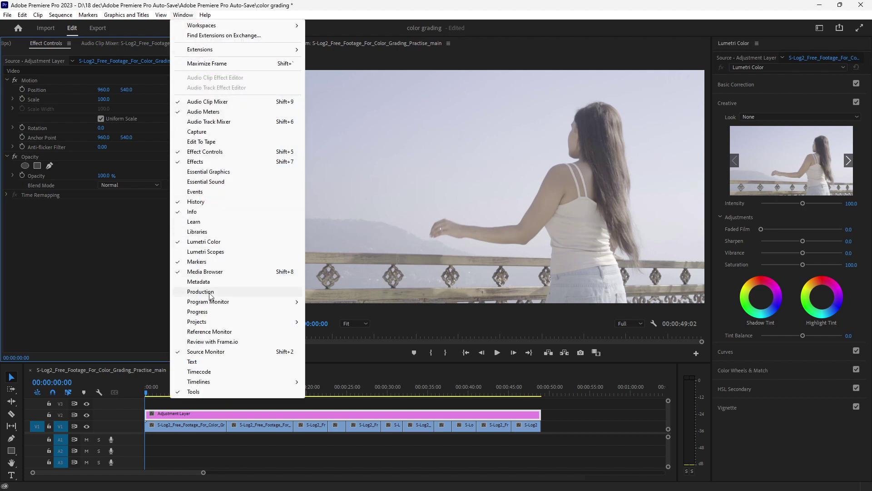
left_click(202, 253)
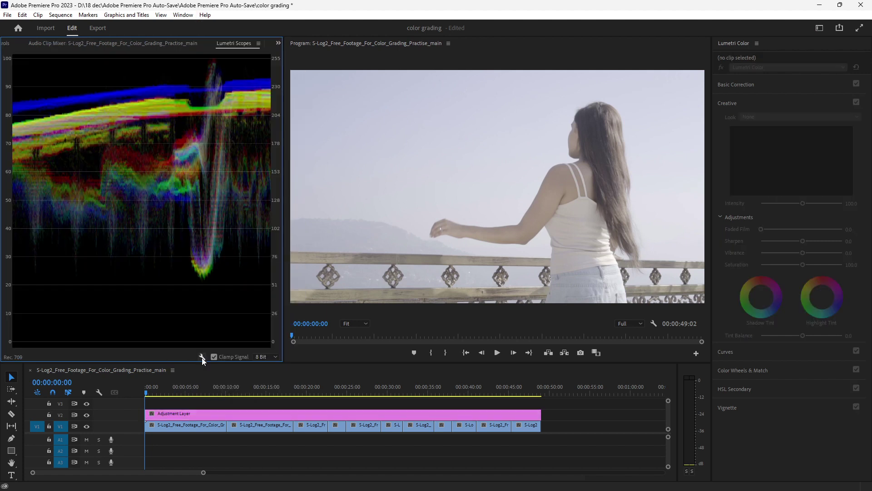
left_click(202, 357)
left_click(217, 379)
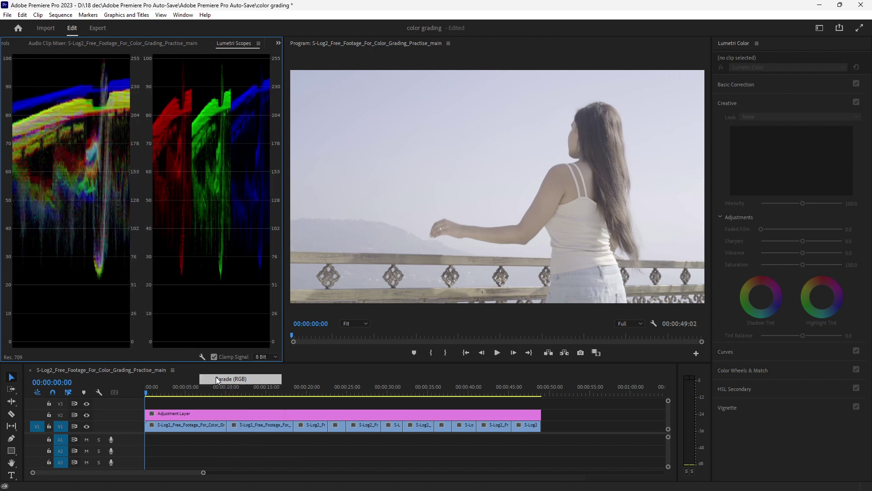
left_click(201, 357)
left_click(205, 360)
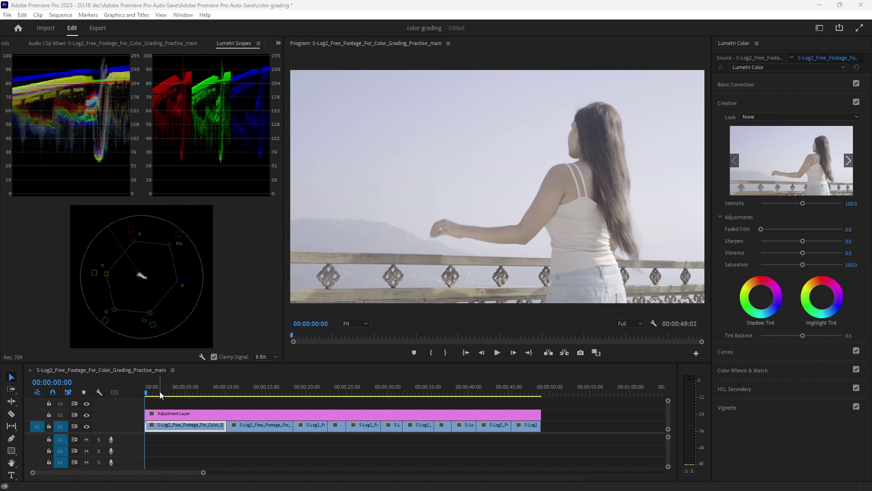
On the shot of the woman in the field, set Contrast 51 and Highlights -41.
mouse_move(159, 391)
left_mouse_down()
mouse_move(288, 393)
mouse_move(293, 379)
left_mouse_up()
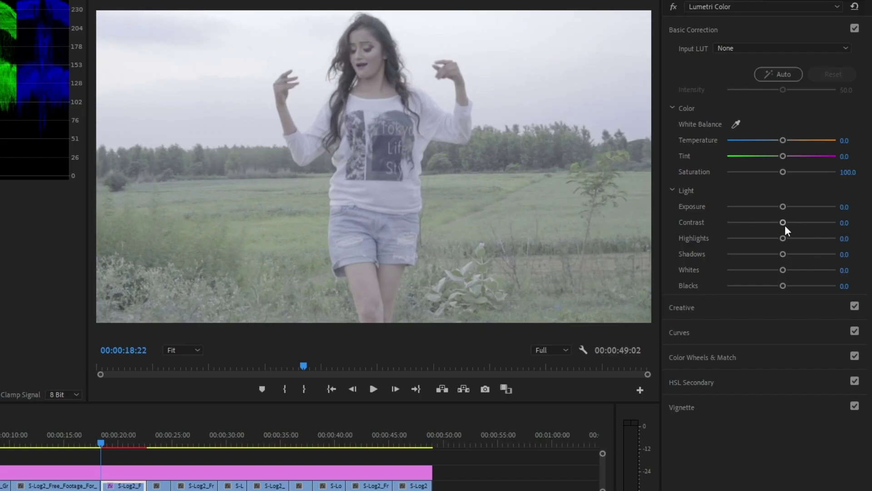
mouse_move(784, 223)
left_mouse_down()
mouse_move(808, 218)
mouse_move(823, 228)
left_mouse_up()
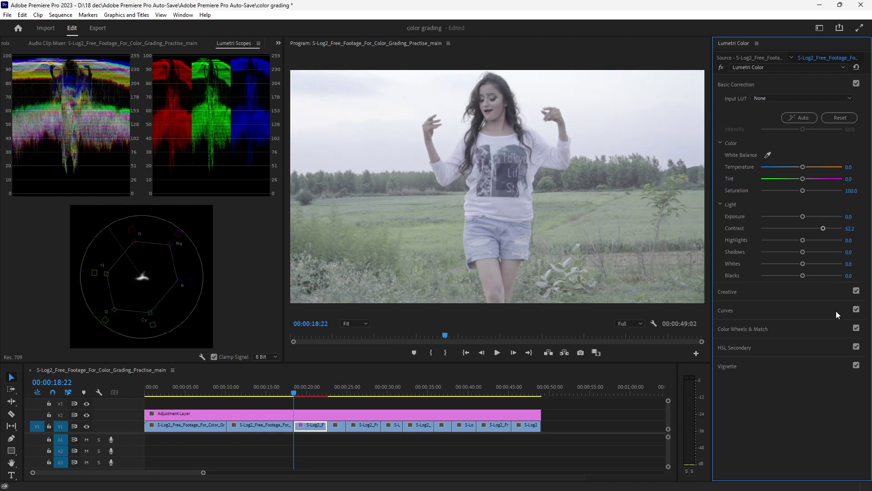
left_click(849, 228)
type("51")
key("Return")
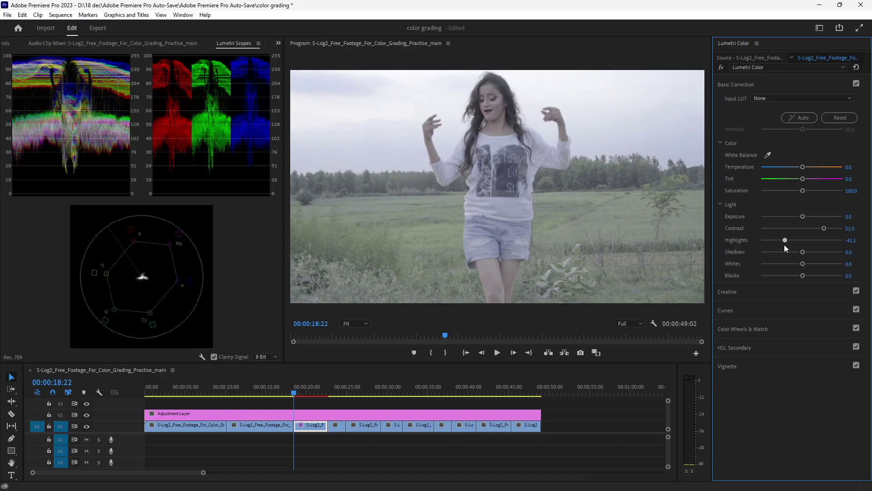
left_click_drag(784, 244, 782, 243)
left_click(852, 240)
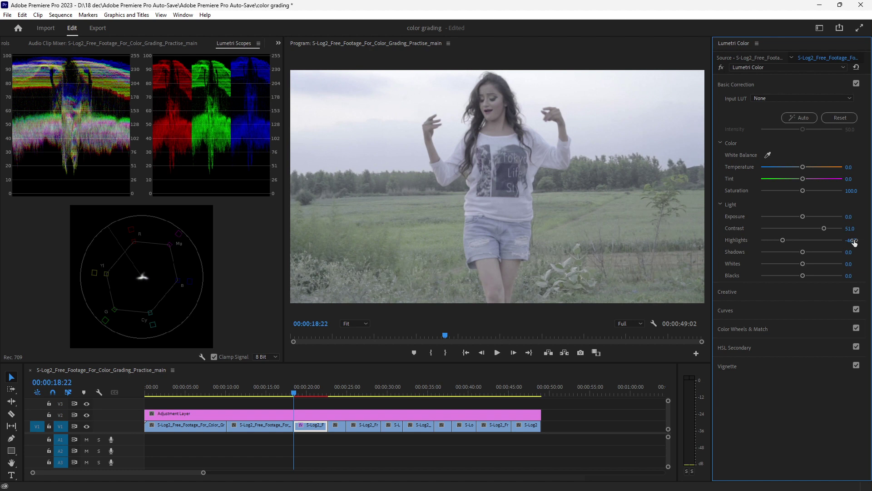
key("BackSpace")
type("-41")
key("Return")
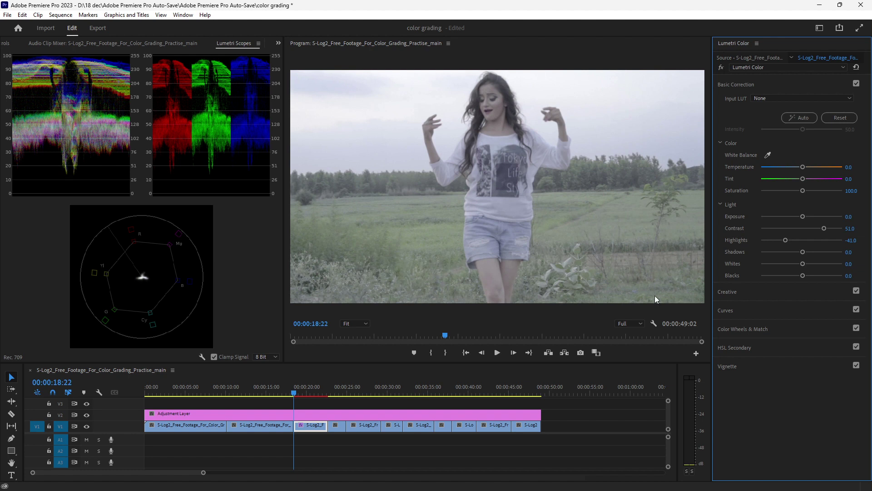
Set Shadows -18.9, Whites -31.1, Blacks 69 and Saturation 130.
left_click_drag(802, 252, 794, 252)
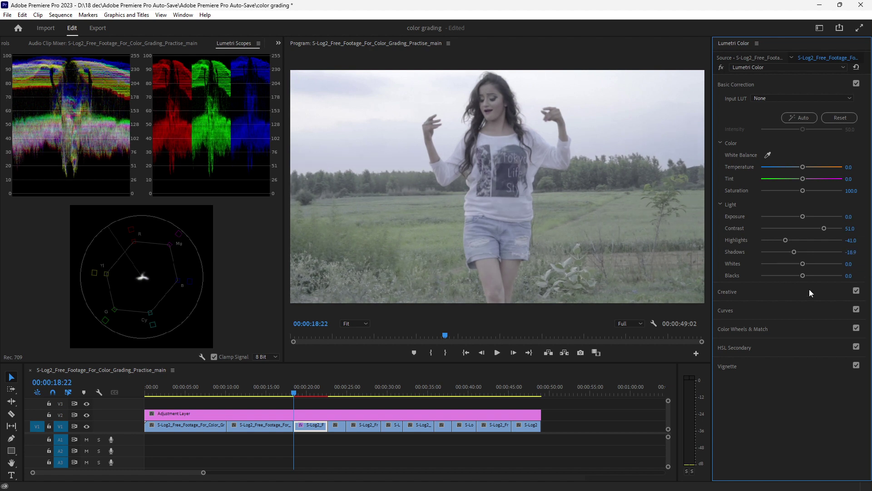
left_click_drag(803, 264, 790, 265)
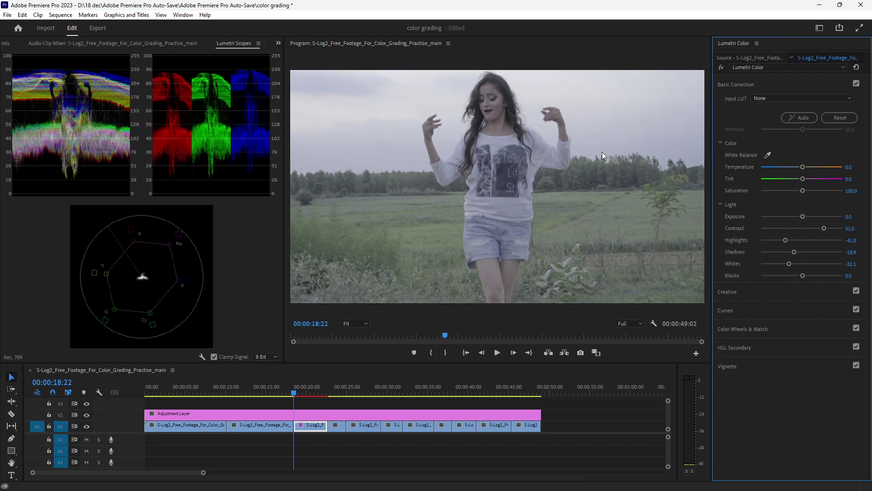
left_click_drag(803, 274, 830, 267)
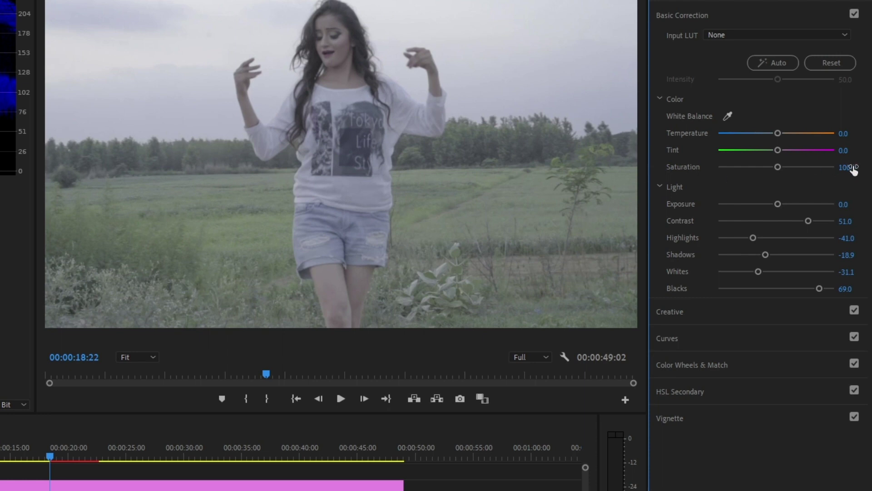
left_click_drag(778, 167, 791, 163)
left_click(847, 167)
type("130")
key("Return")
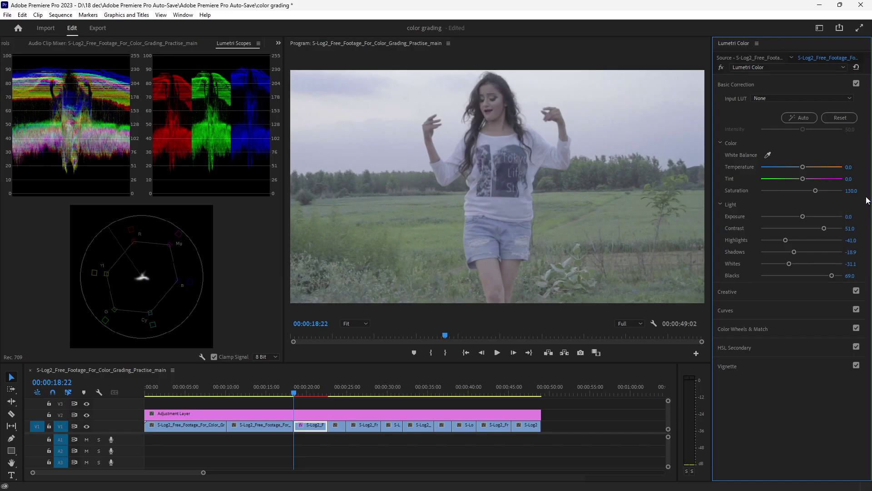
Review the graded frame full-size and open the Creative section.
key("grave")
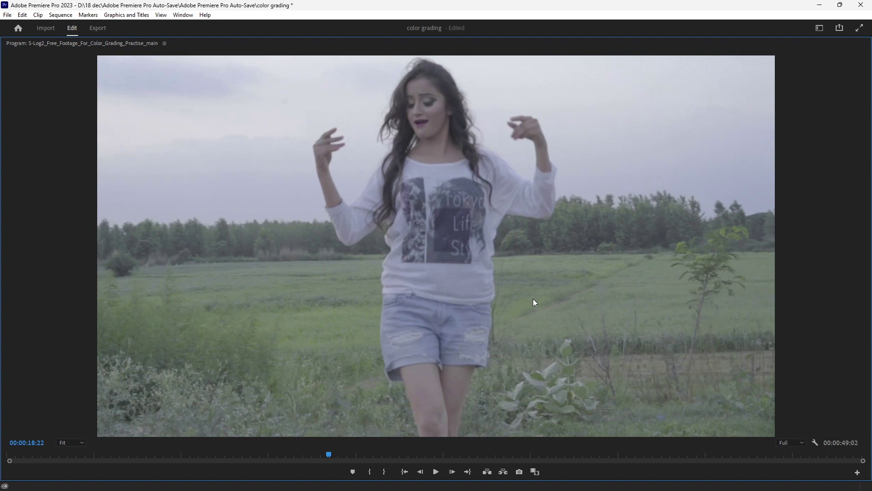
key("grave")
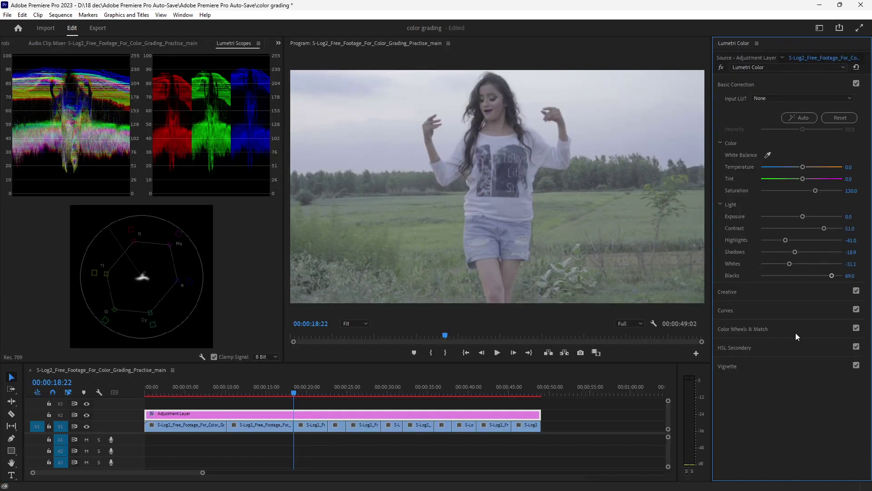
left_click(759, 293)
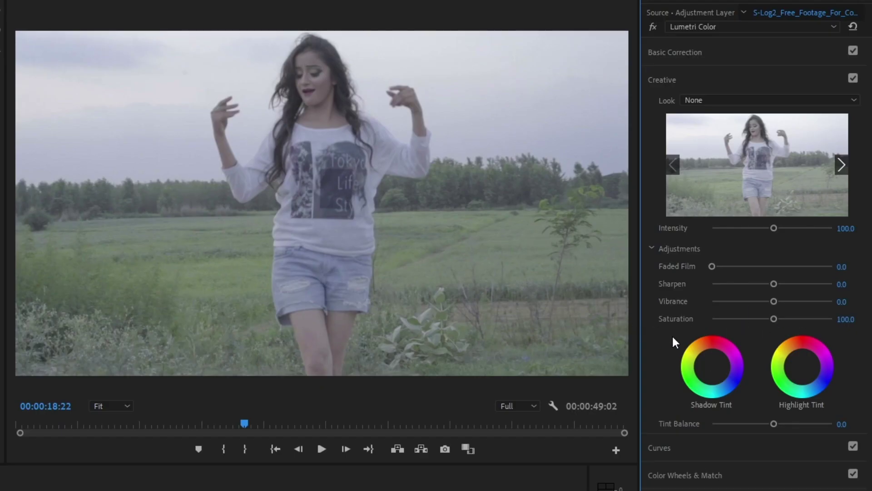
Test Creative Vibrance and Saturation boosts, then reset them to 0 and 100.
left_click_drag(775, 302, 807, 301)
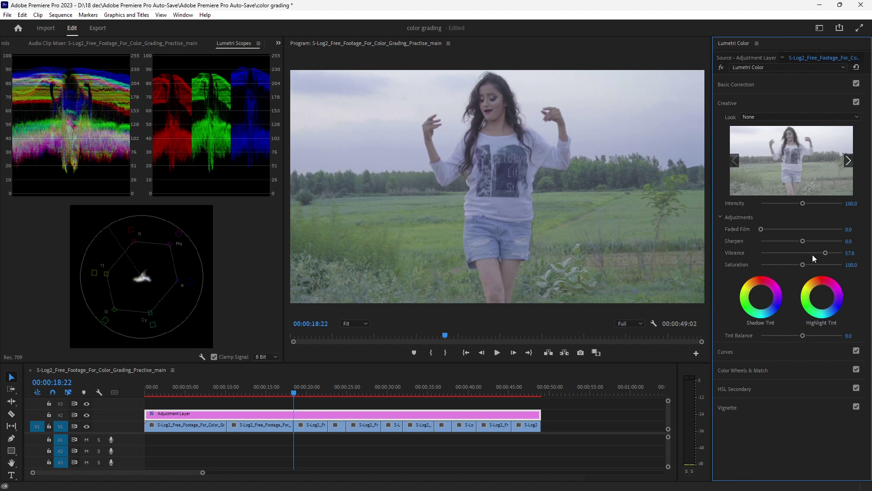
double_click(811, 252)
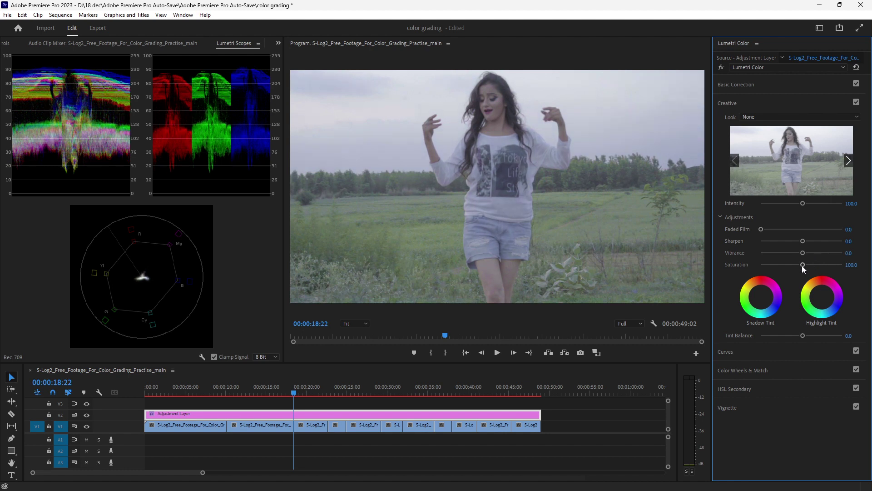
left_click_drag(802, 265, 826, 260)
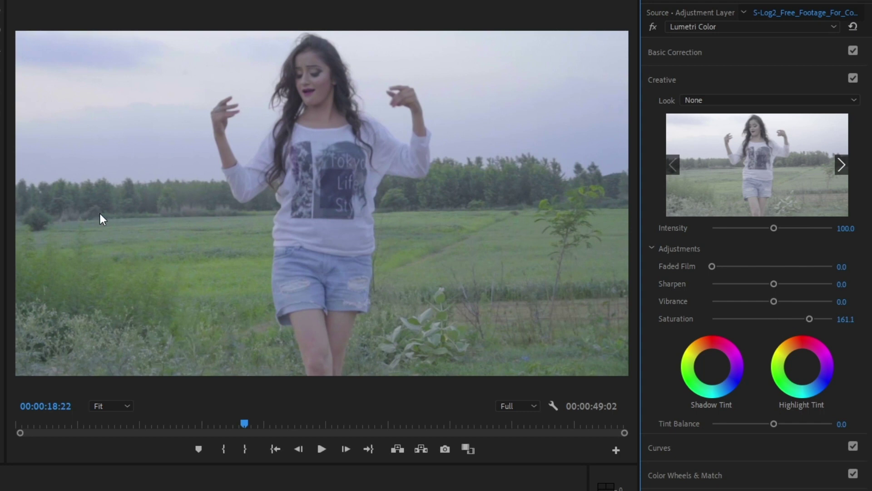
double_click(779, 316)
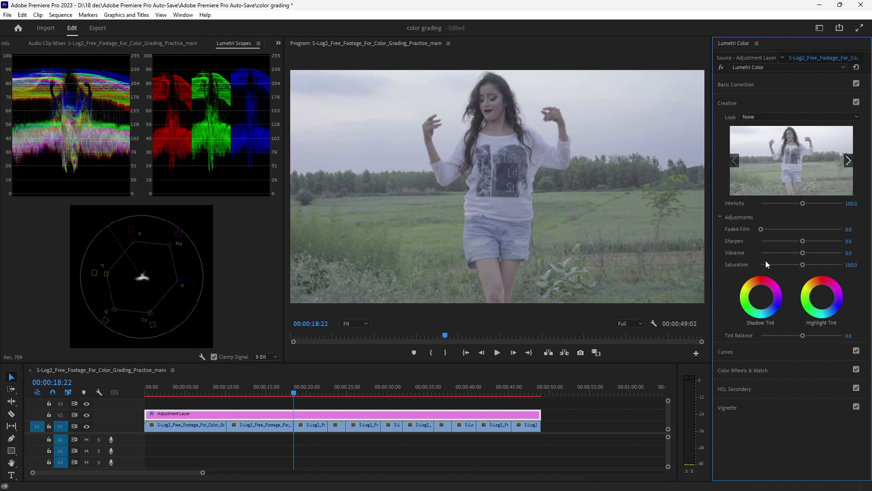
left_click_drag(830, 255, 833, 251)
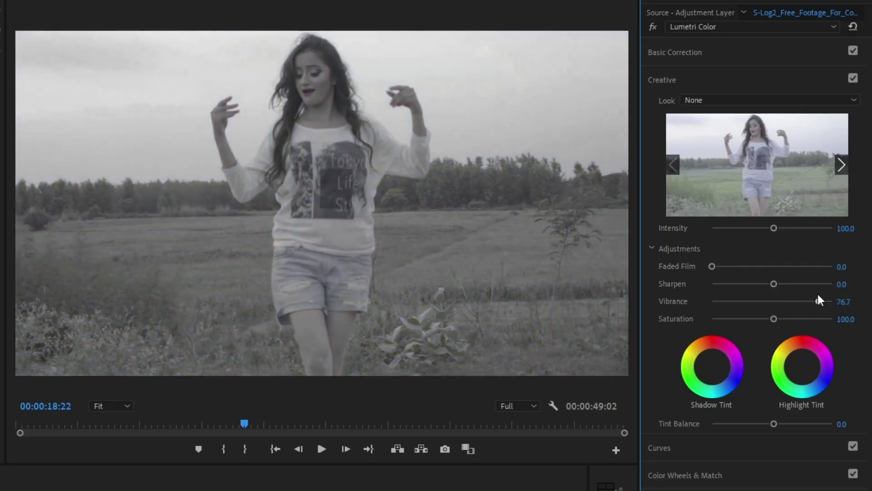
left_click_drag(818, 298, 803, 301)
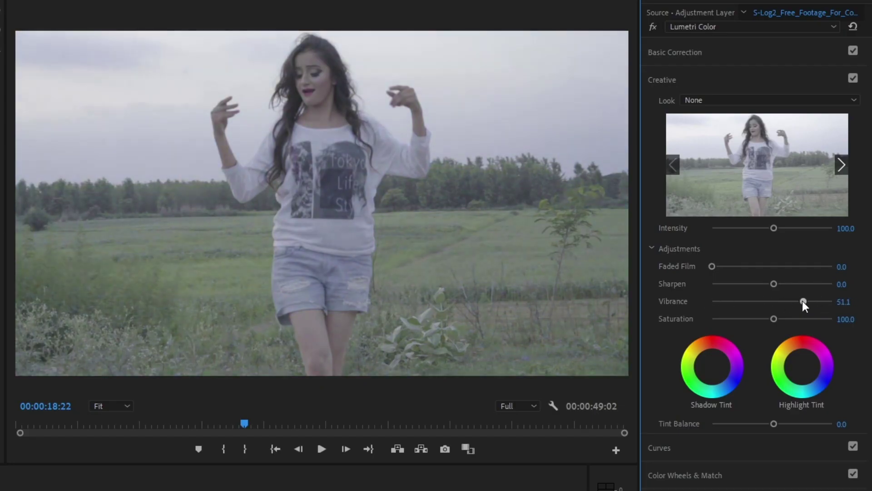
double_click(818, 300)
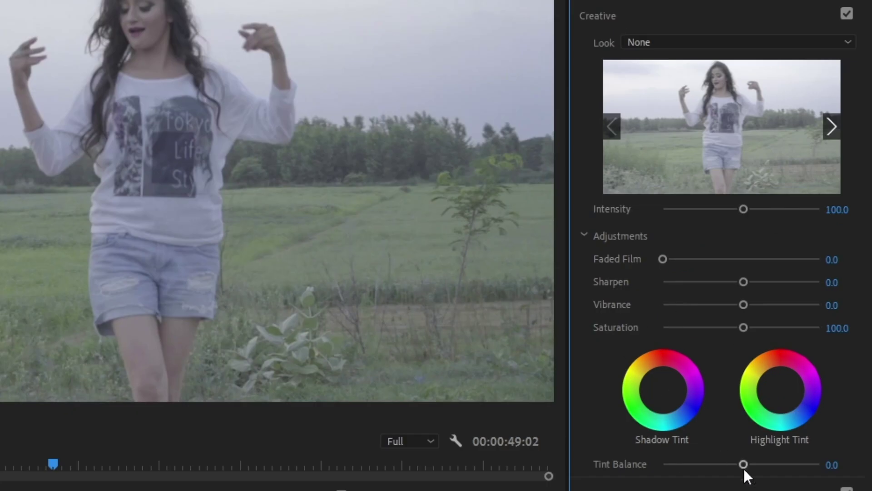
left_click(676, 485)
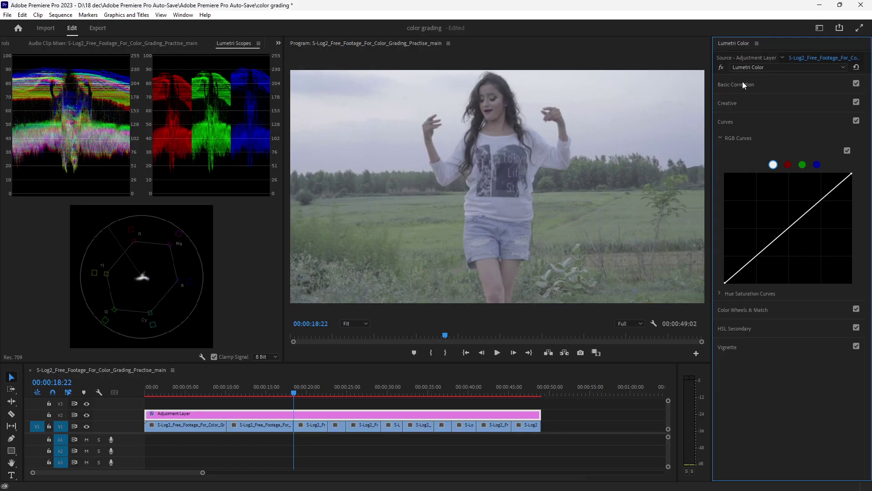
Collapse Basic Correction and pull the master curve into an S-shape: shadows down, highlights up.
left_click(741, 84)
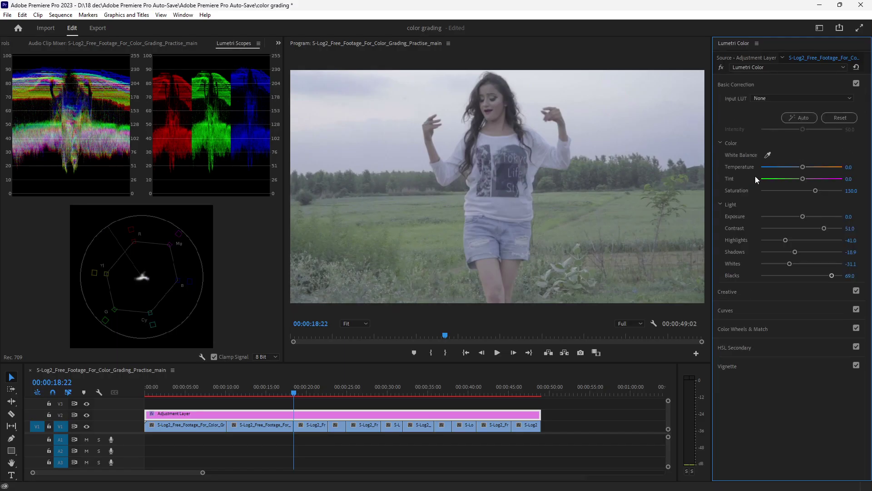
left_click(760, 84)
left_click(740, 123)
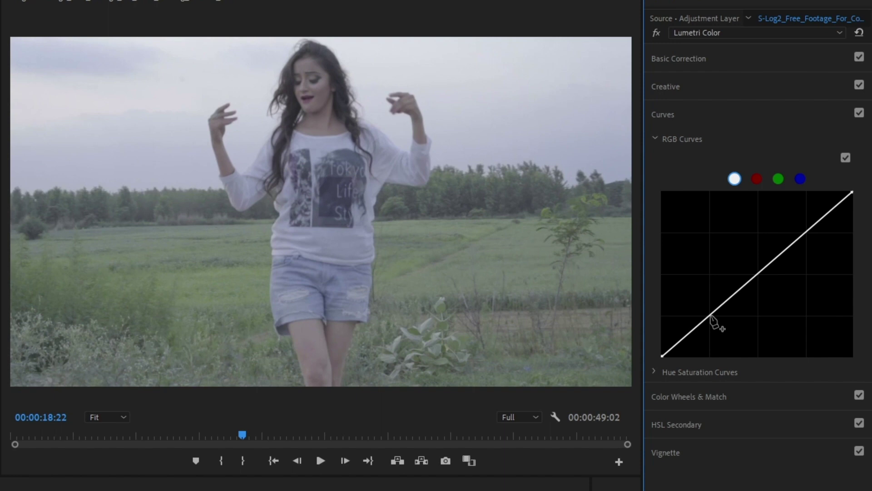
left_click_drag(697, 329, 722, 320)
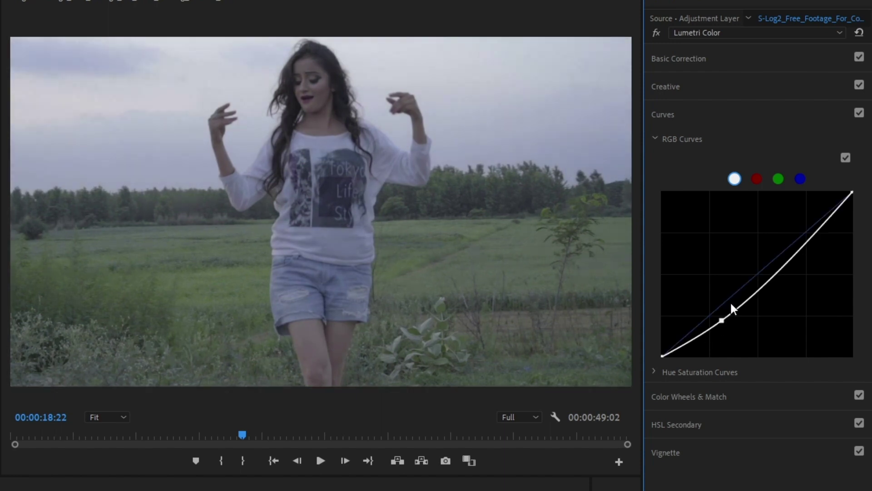
left_click_drag(819, 237, 799, 224)
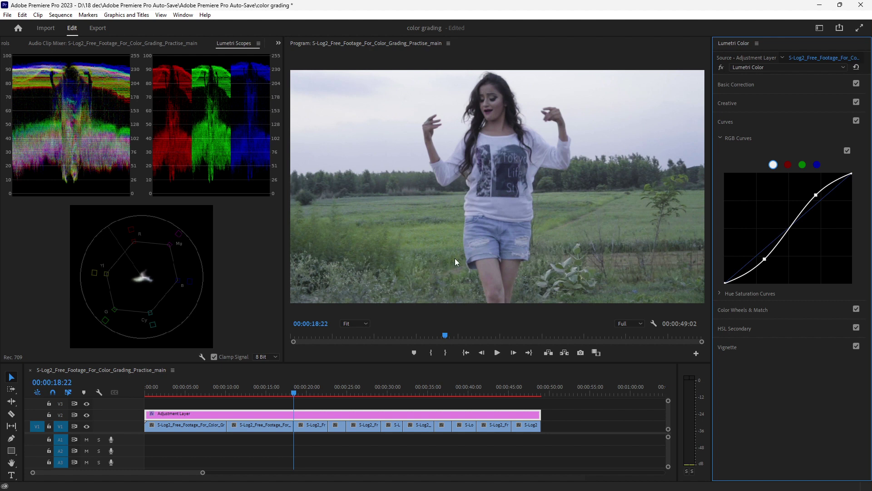
Review the curve result full-size and check the green channel before returning to master.
key("grave")
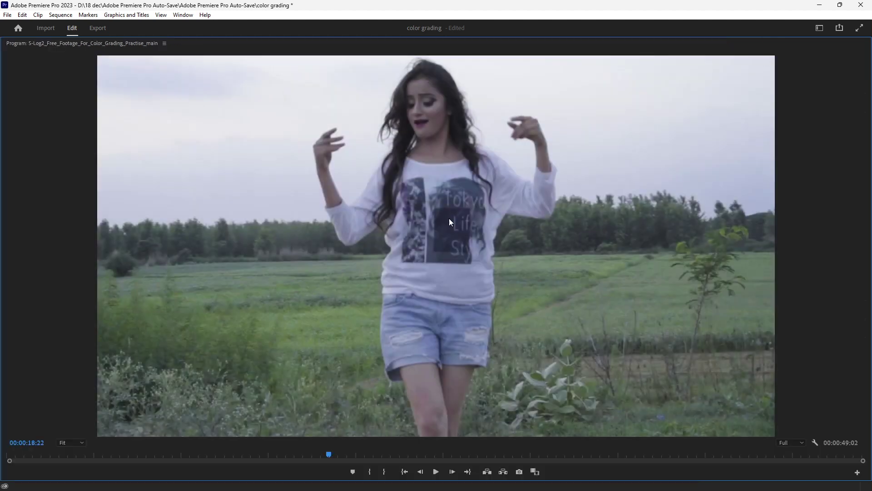
key("grave")
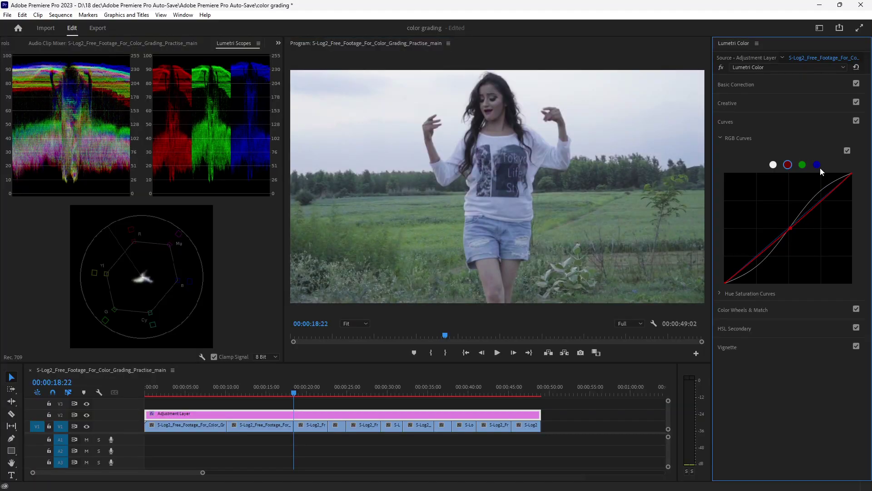
left_click(802, 164)
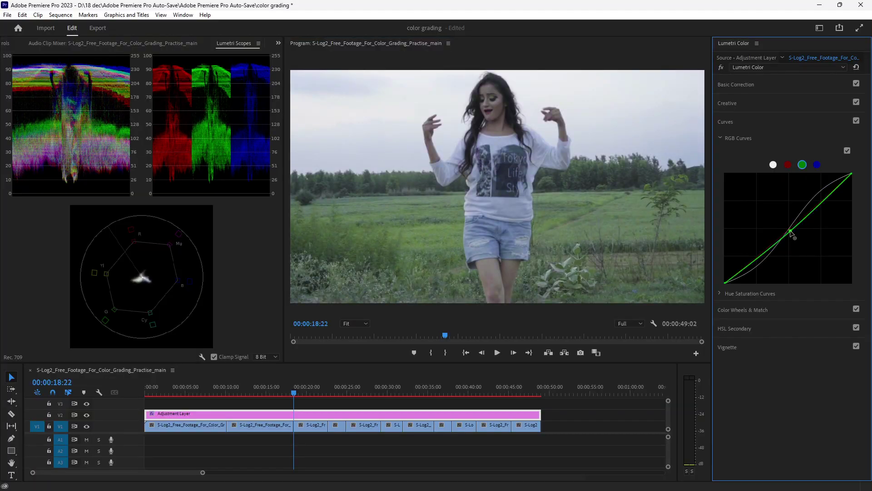
left_click(773, 164)
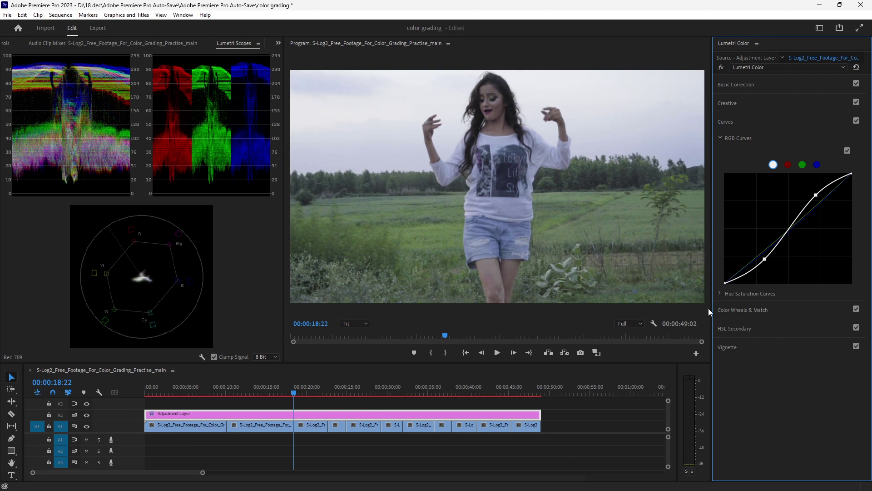
left_click(746, 310)
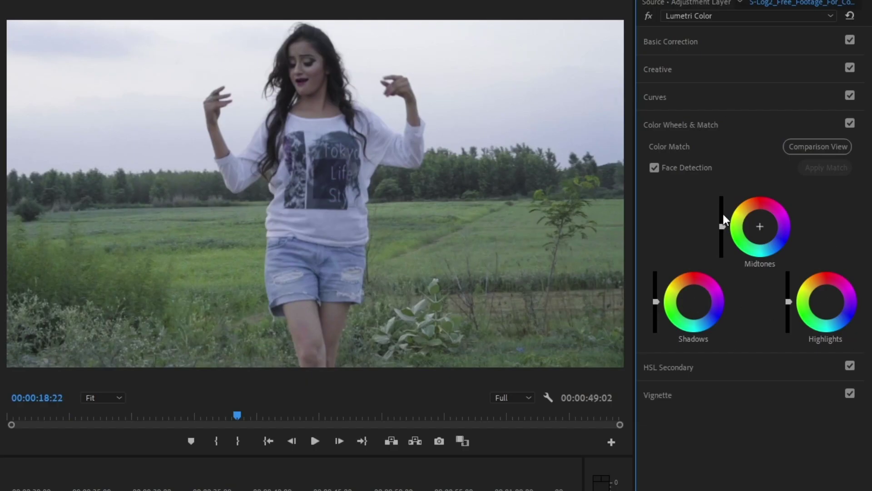
Test a tint on the Midtones wheel, then reset it to neutral.
mouse_move(743, 227)
left_click_drag(756, 220, 768, 227)
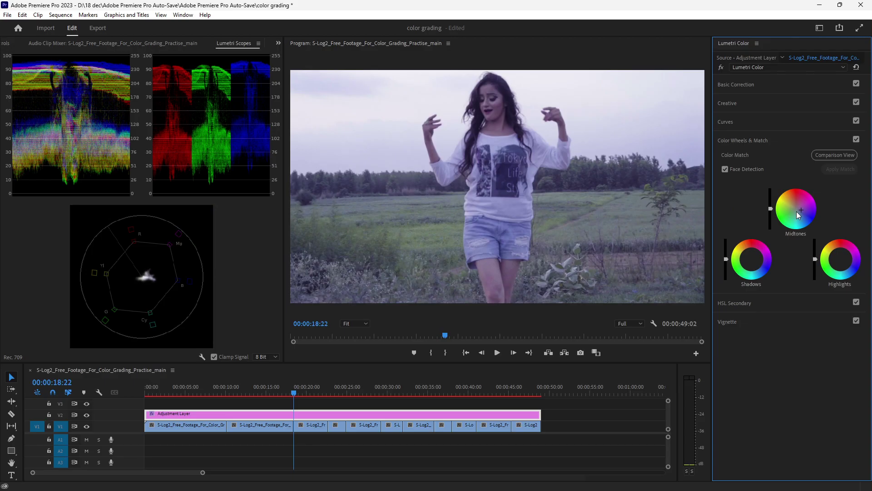
double_click(797, 213)
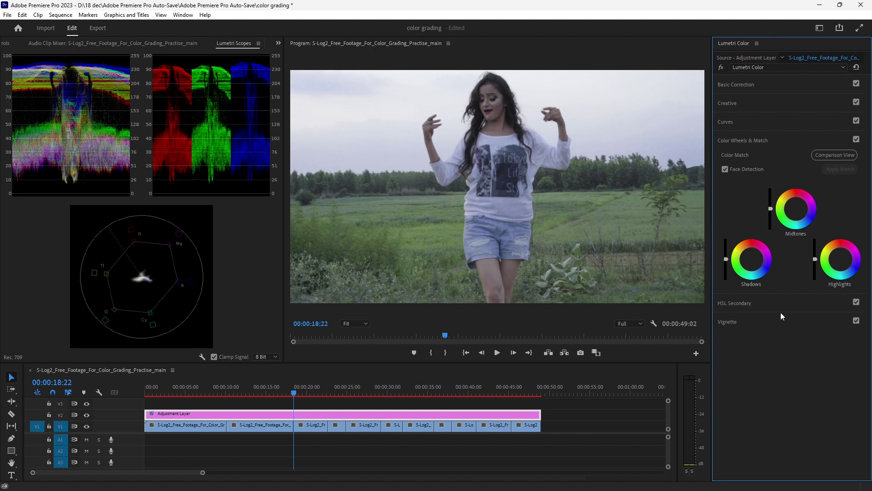
In HSL Secondary, sample the face skin tone and preview the key as a Color/Gray mask.
left_click(783, 301)
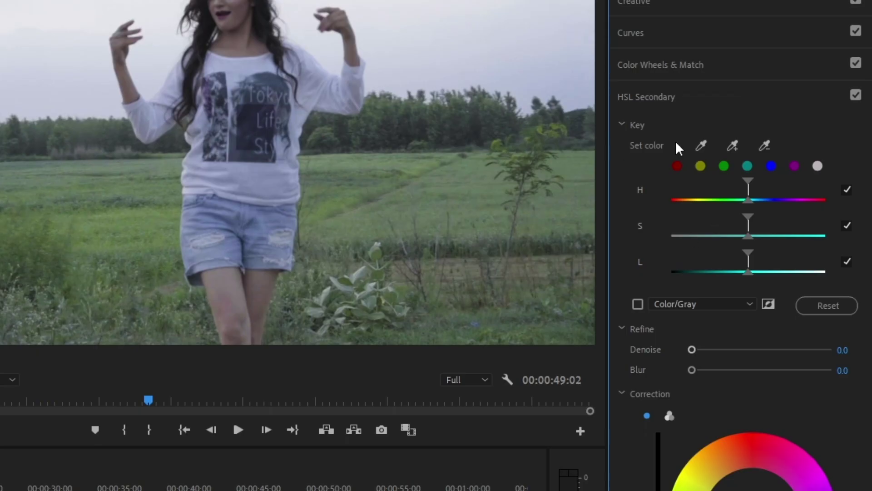
left_click(700, 146)
left_click(483, 185)
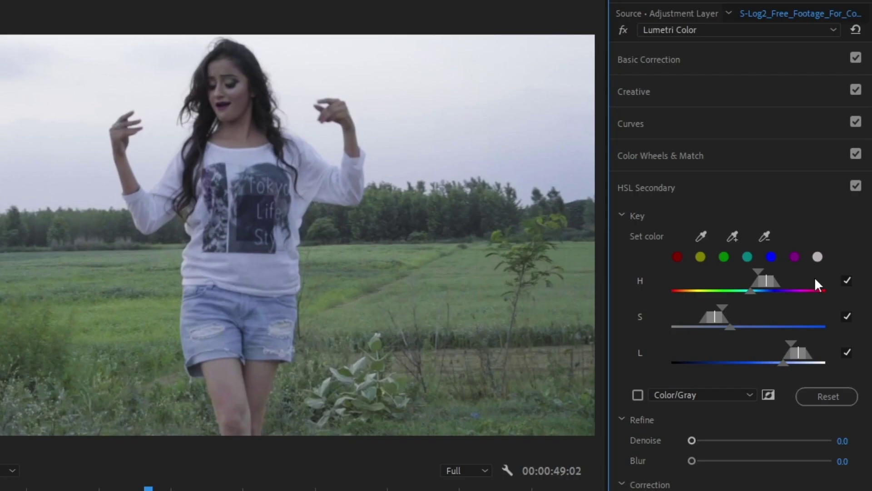
left_click(703, 235)
left_click(239, 93)
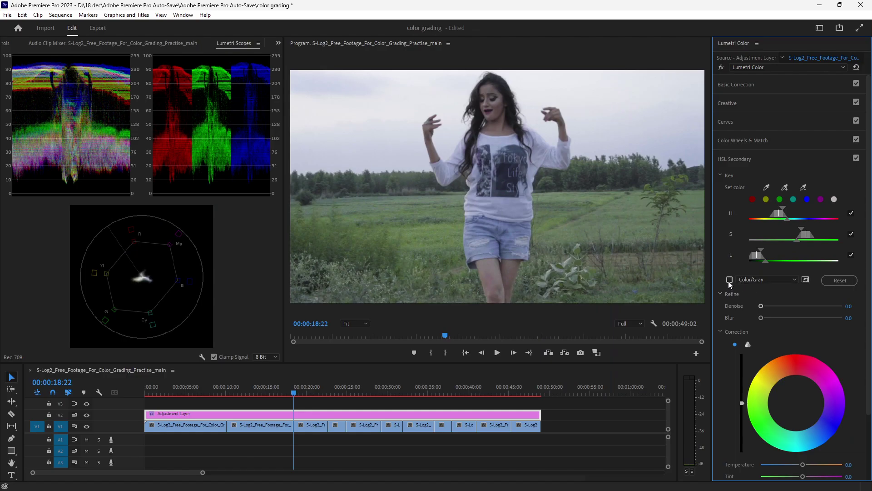
left_click(730, 280)
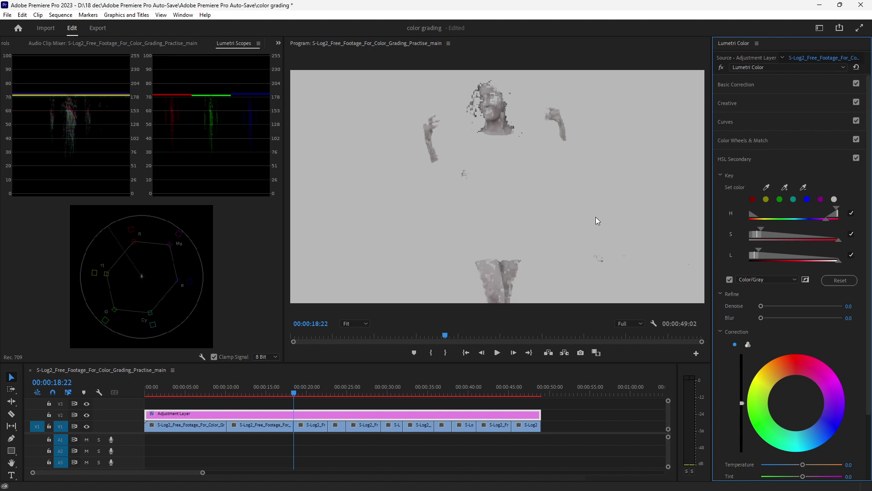
Set the skin key's Denoise to 20 and Blur to 7.
left_click(847, 305)
type("20")
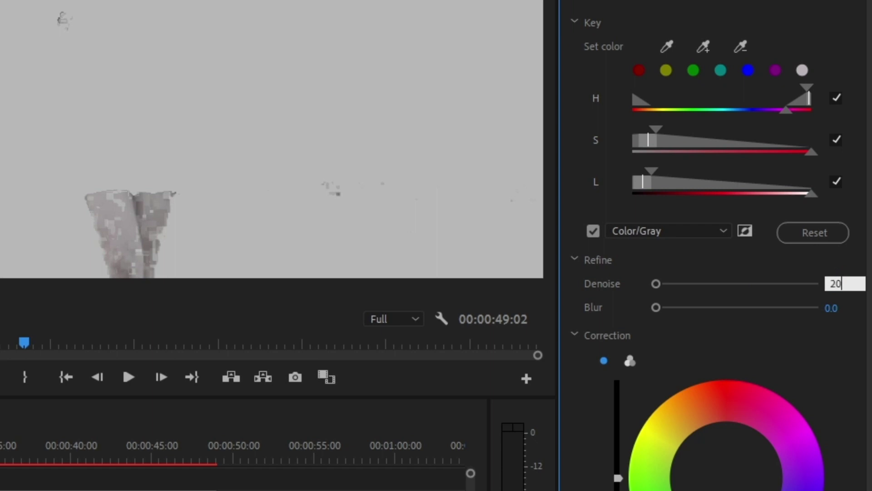
key("Return")
left_click(836, 309)
type("7")
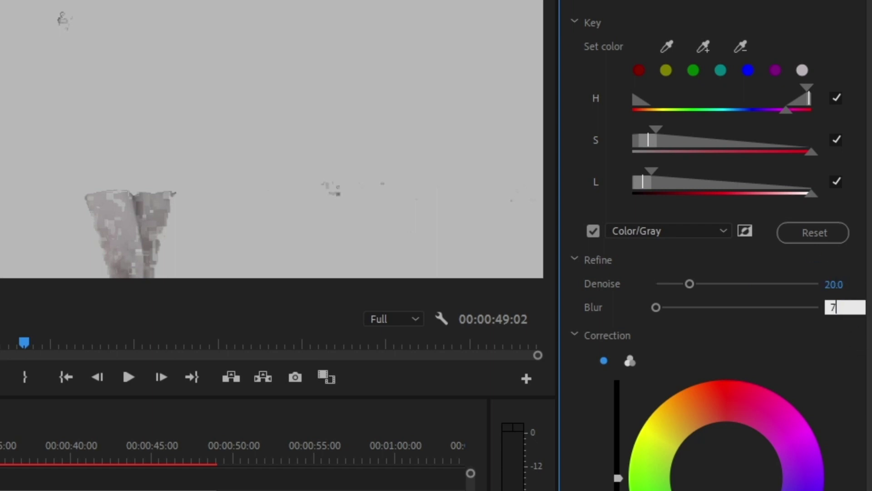
key("Return")
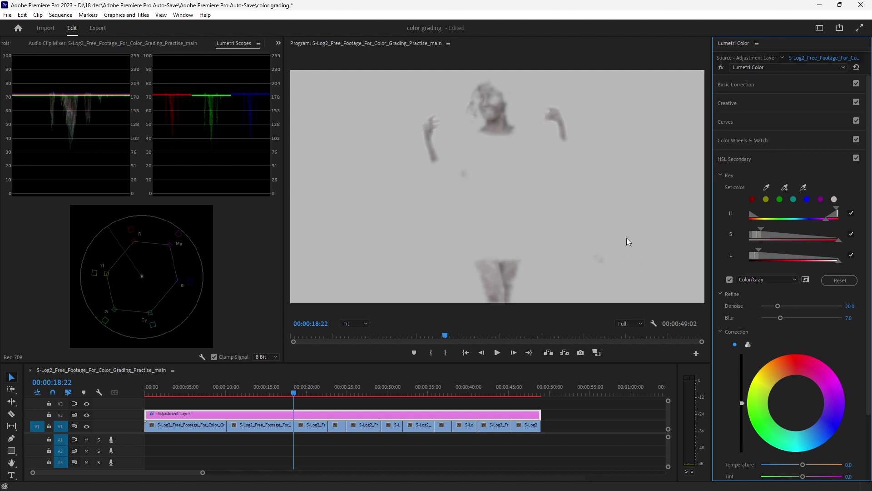
Test a red tint on the skin Correction wheel, reset it, and try the three-wheel view.
left_click(729, 280)
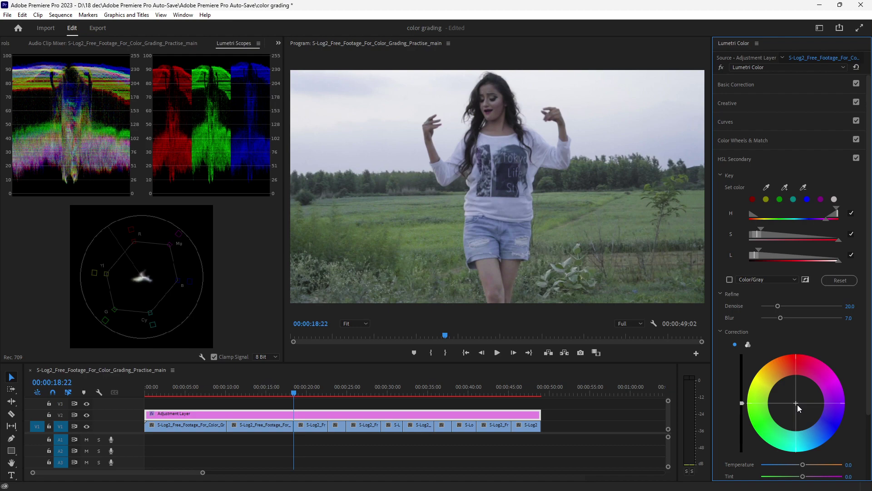
left_click_drag(799, 408, 790, 368)
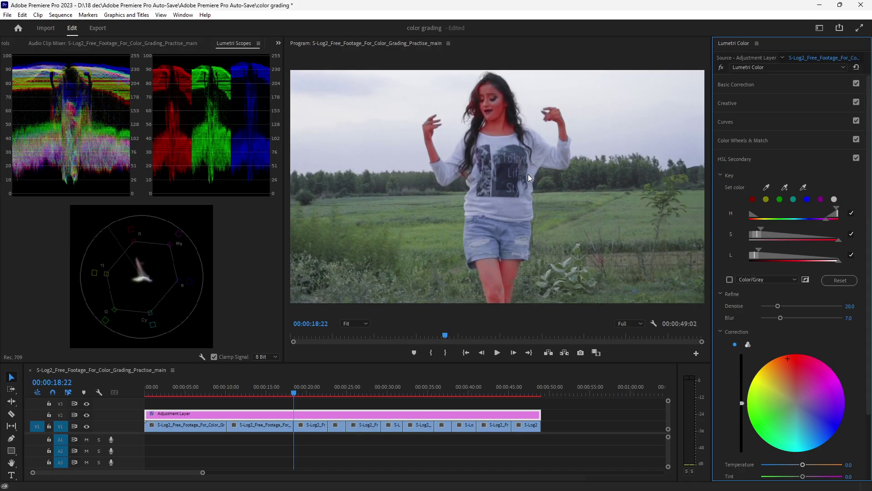
left_click(749, 344)
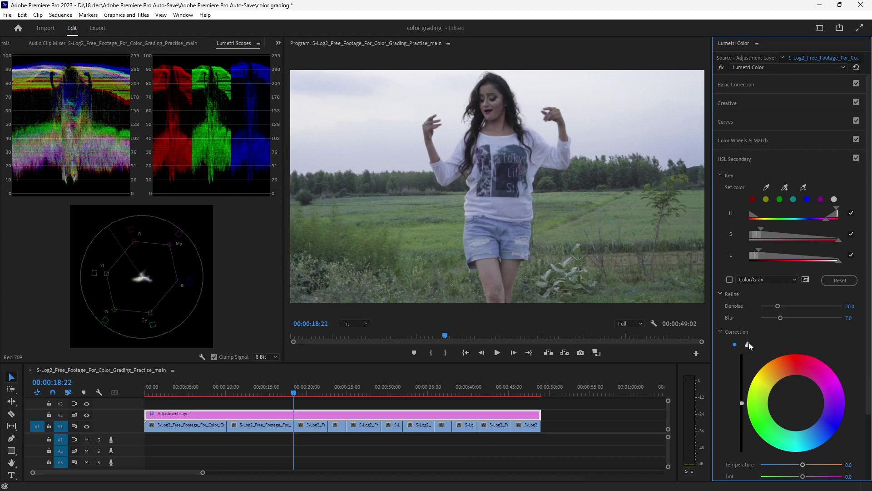
left_click(749, 344)
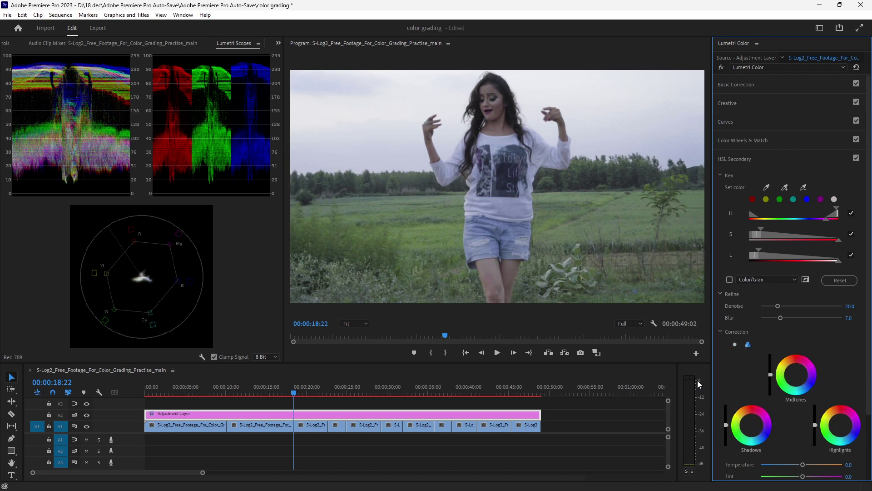
left_click(749, 345)
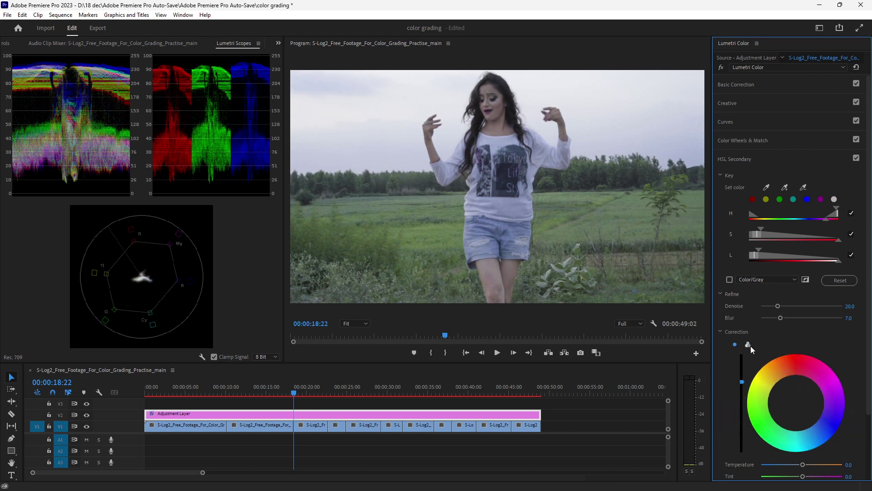
left_click(730, 279)
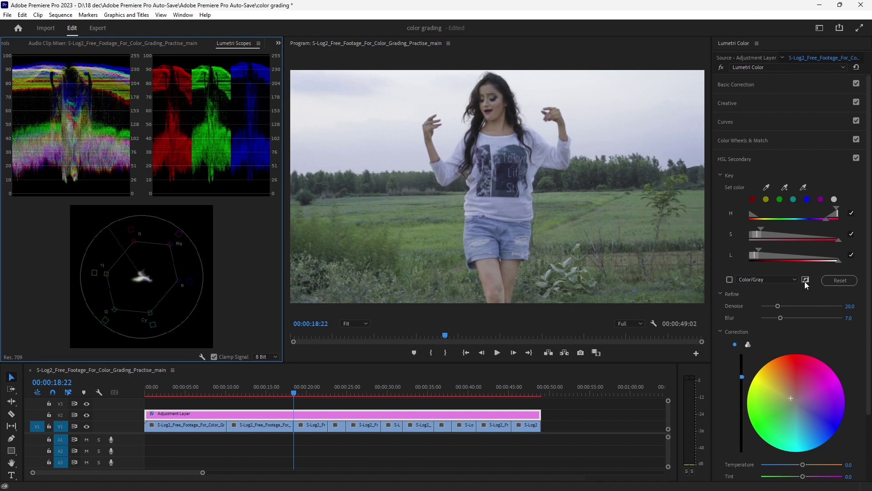
key("grave")
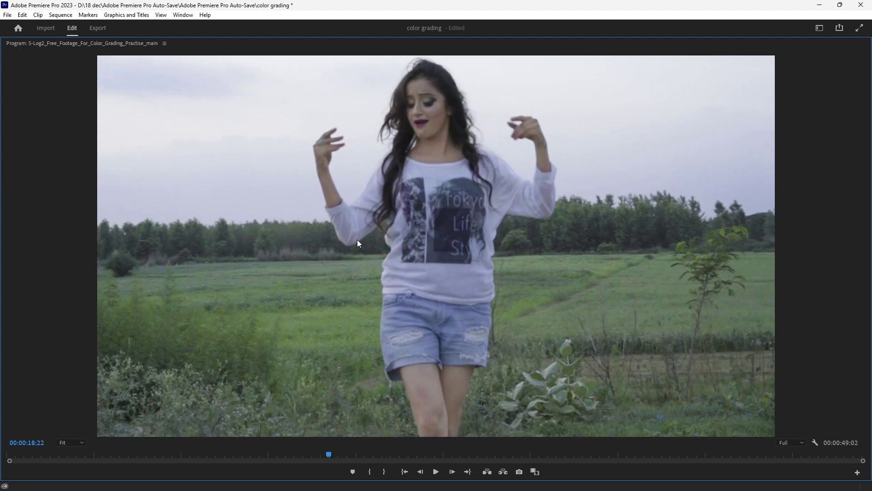
Return from the full-size preview to the normal panel layout.
key("grave")
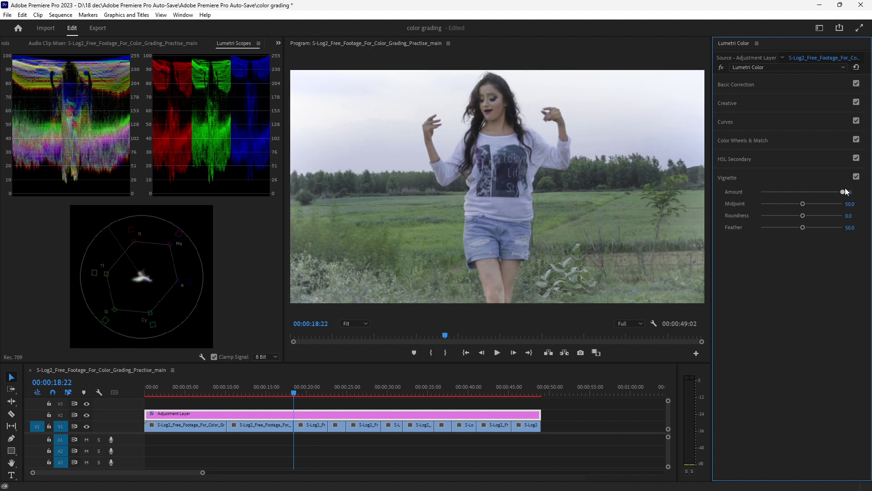
left_click_drag(804, 192, 847, 192)
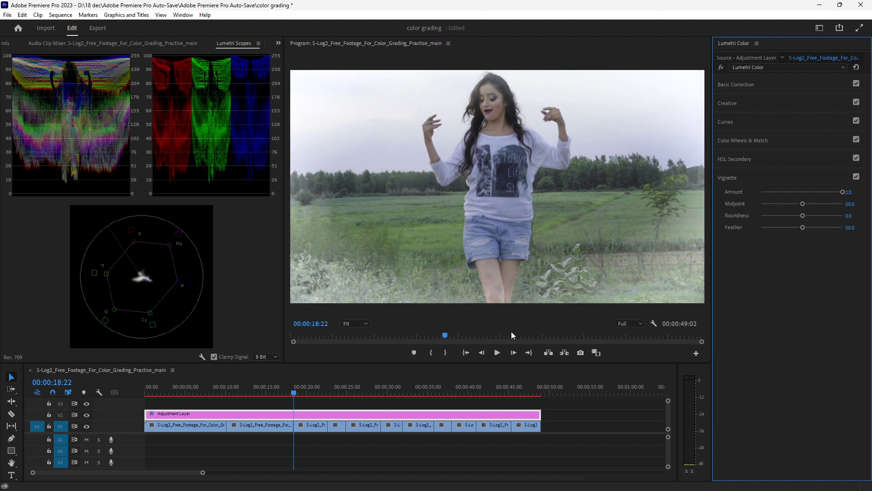
left_click_drag(832, 191, 764, 192)
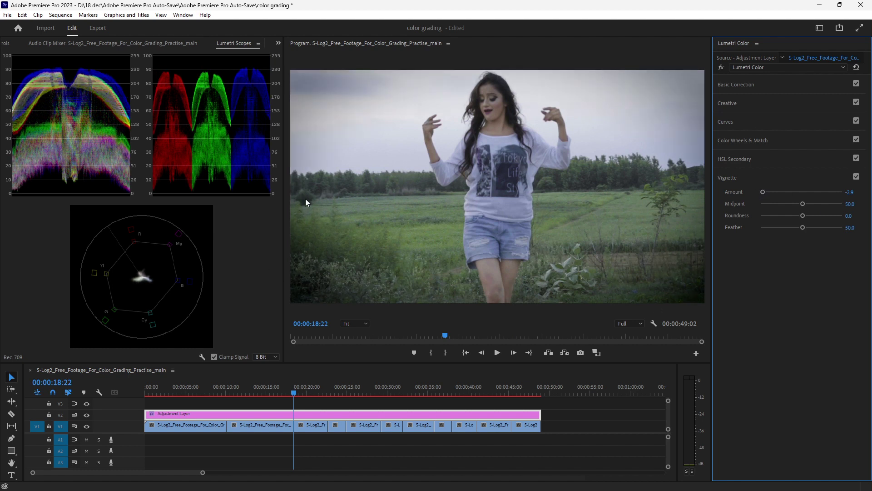
left_click(761, 191)
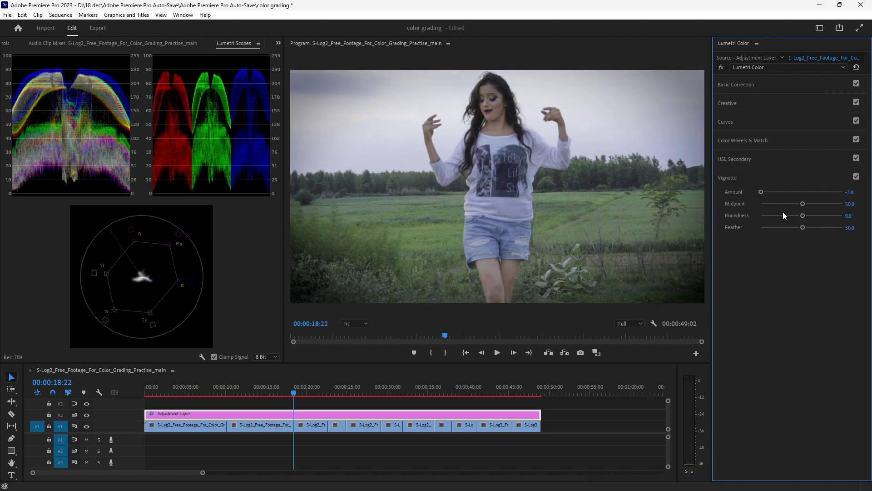
mouse_move(809, 204)
left_mouse_down()
mouse_move(817, 203)
mouse_move(813, 215)
left_mouse_up()
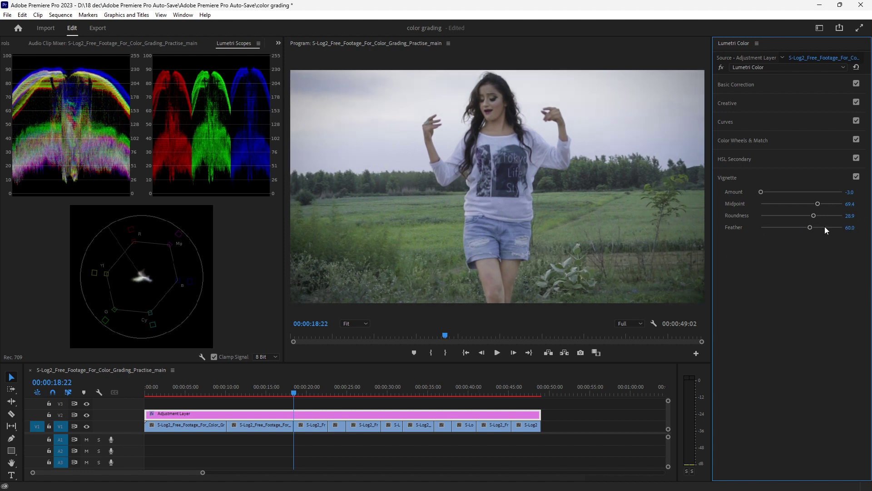
double_click(822, 205)
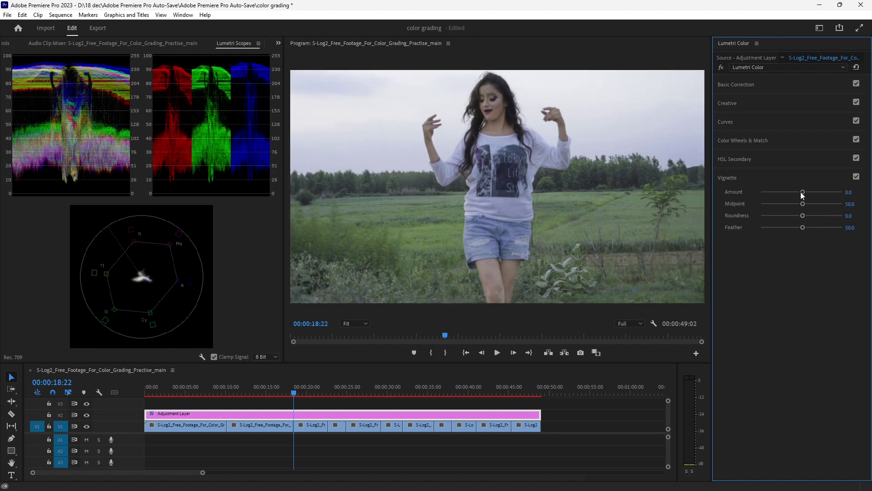
Collapse Vignette, then compare the ungraded log footage with the grade full-screen by hiding and restoring V2.
left_click(779, 176)
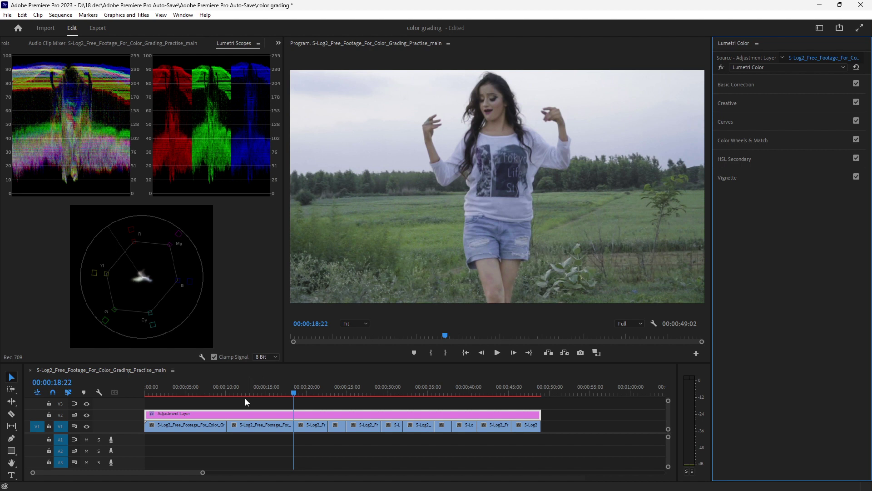
left_click(87, 416)
key("grave")
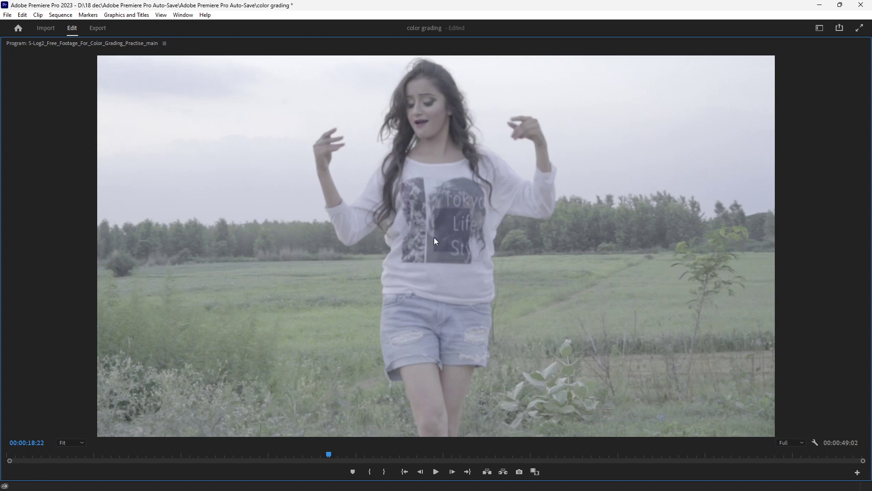
key("ctrl+z")
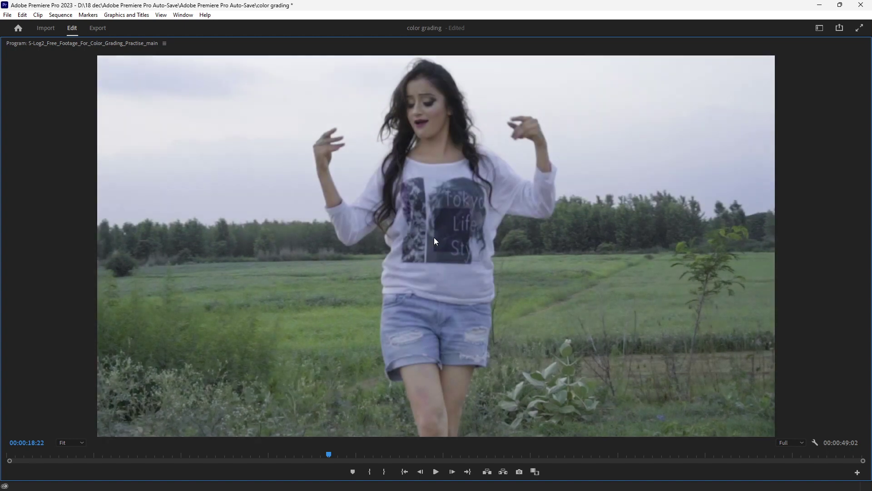
key("grave")
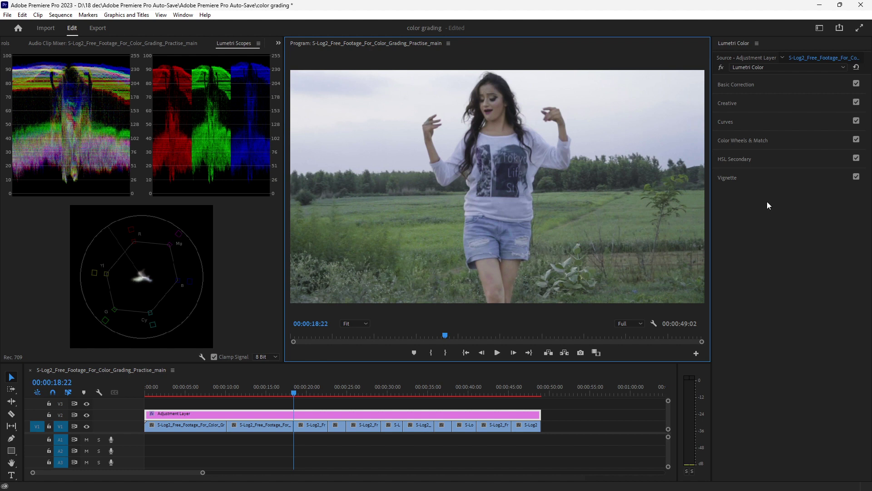
Expand the Creative section, browse the Look list leaving it at None, and maximize the Program Monitor.
left_click(748, 107)
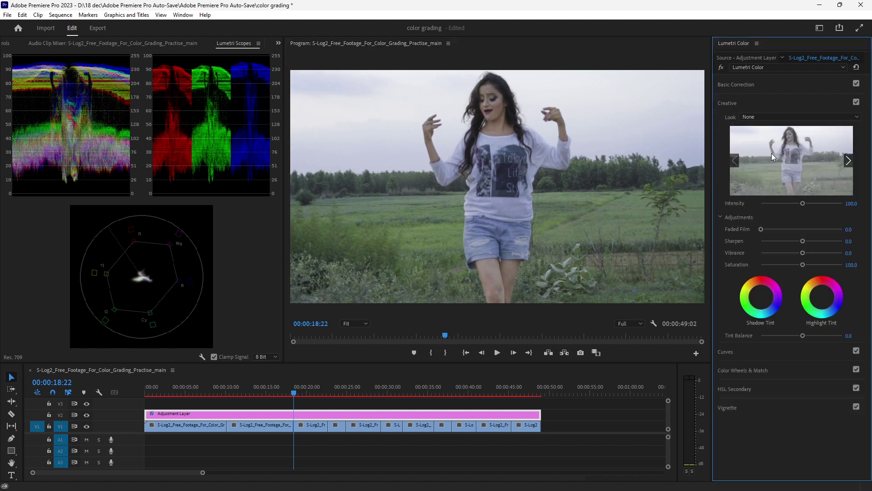
left_click(749, 117)
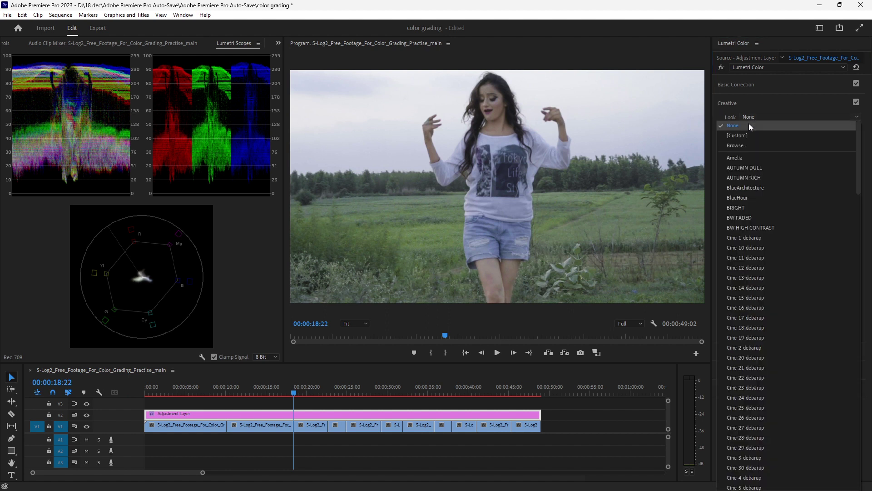
left_click(749, 123)
key("grave")
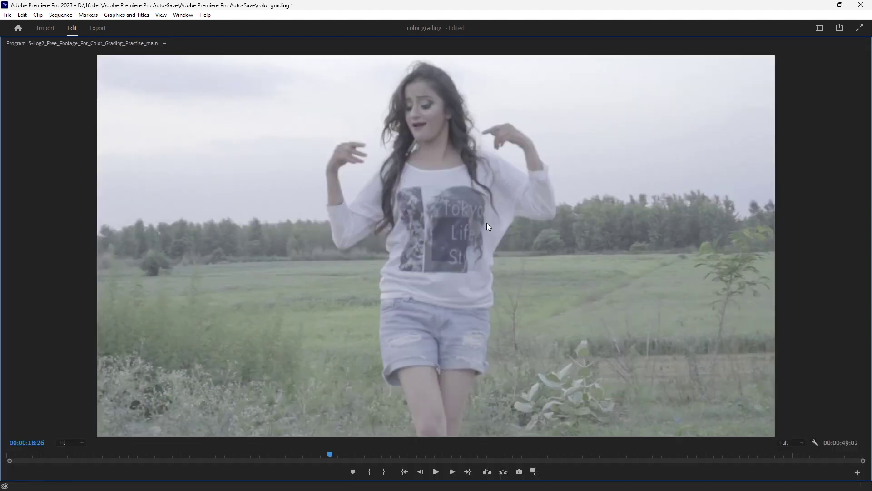